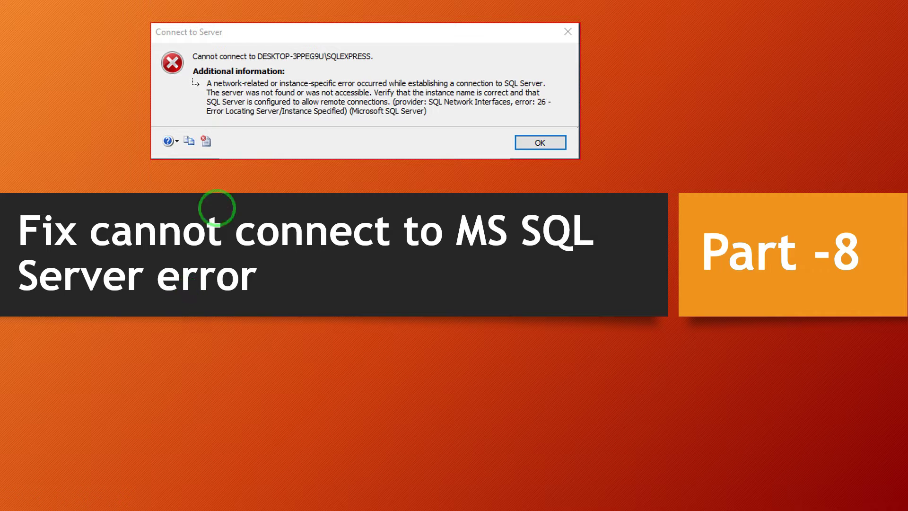
# Advance the slideshow to the STEP -2 Configuration Manager slide on TCP/IP settings
pyautogui.click(315, 95)
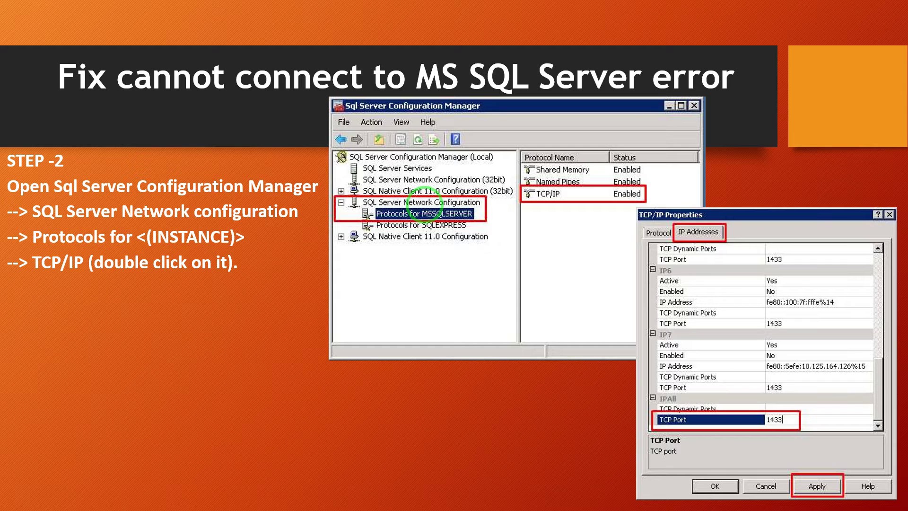
# Run services.msc from the Run dialog to open the Services console
pyautogui.press('Left')
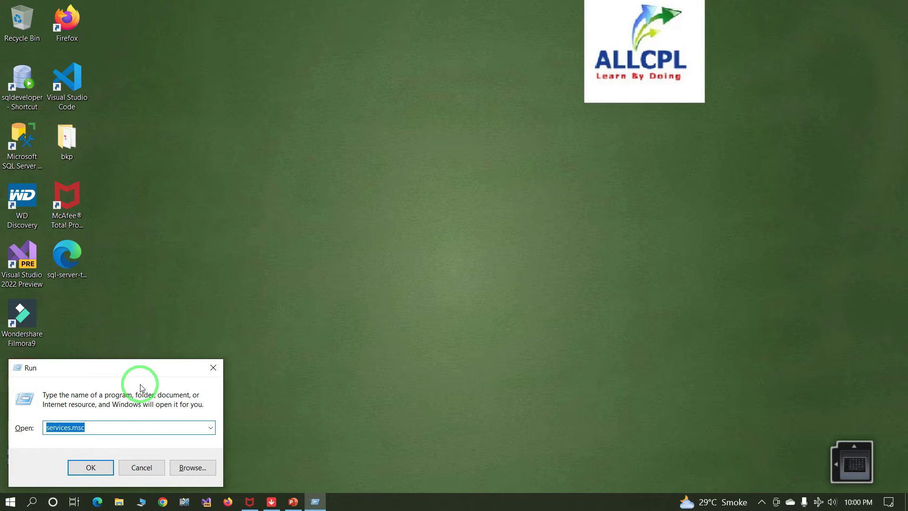
pyautogui.click(105, 427)
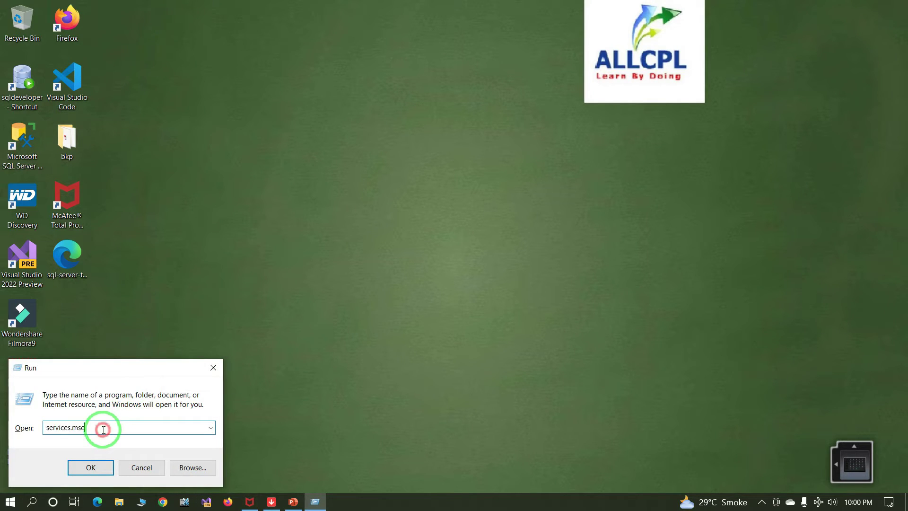
pyautogui.click(91, 468)
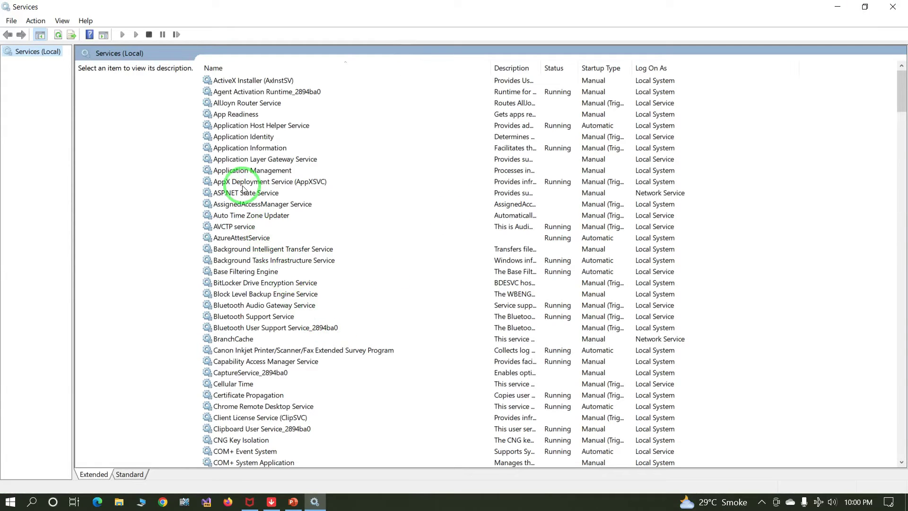
# Verify SQL Server (MSSQLSERVER) shows Running in Services, leaving it unchanged
pyautogui.click(244, 182)
pyautogui.write('sq')
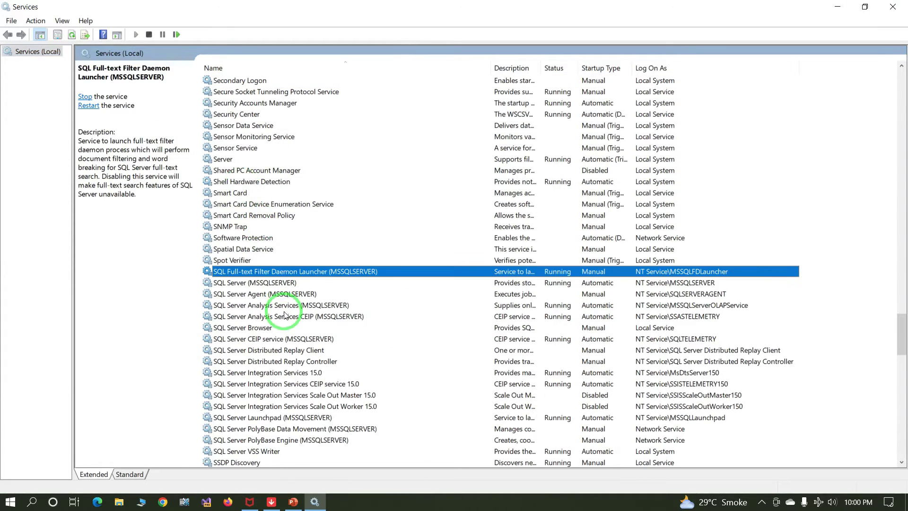
pyautogui.click(259, 283)
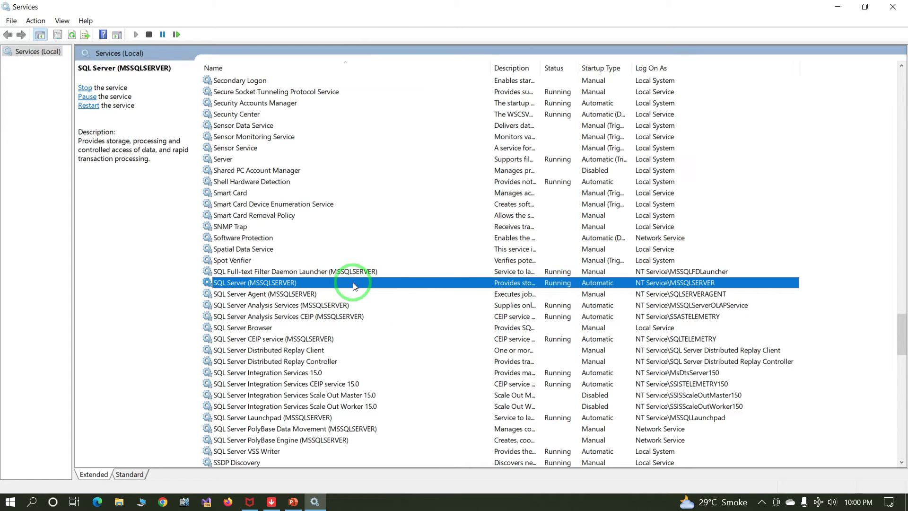
pyautogui.rightClick(375, 287)
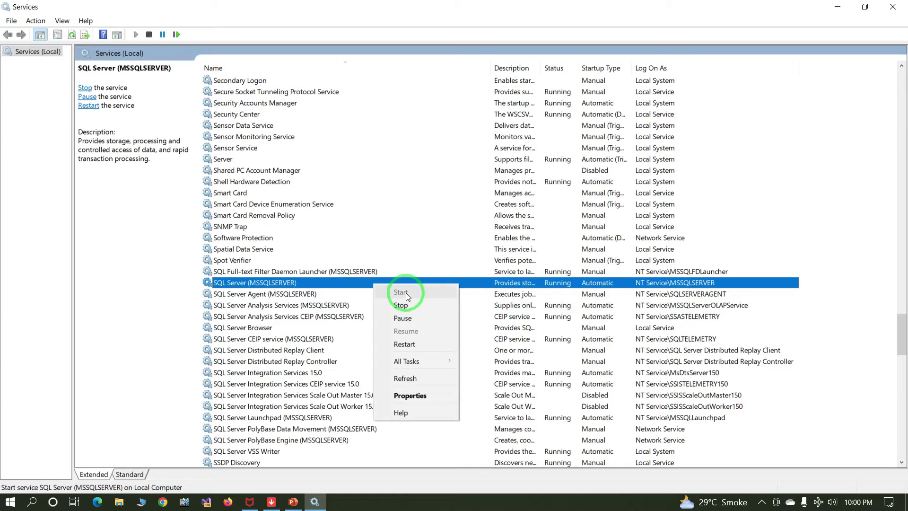
pyautogui.click(461, 284)
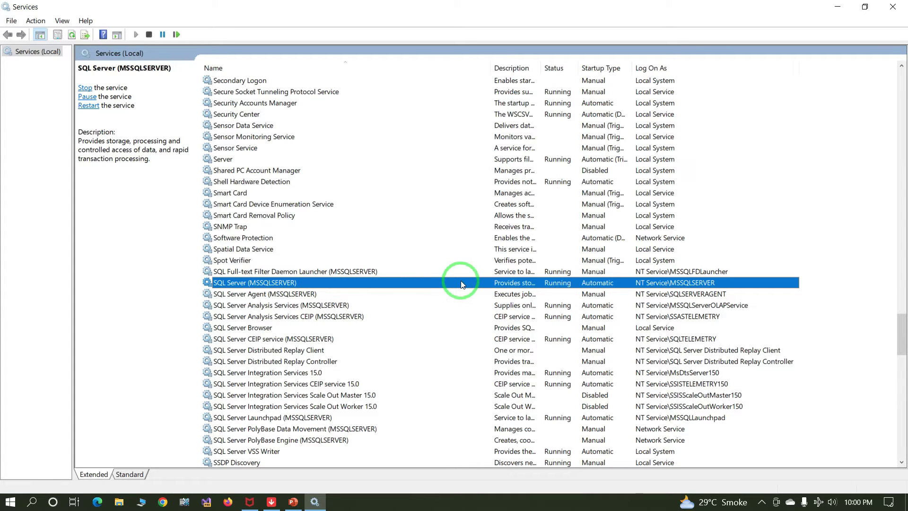
# Close Services and start SQL Server 2019 Configuration Manager from a 'confi' Start search
pyautogui.click(893, 7)
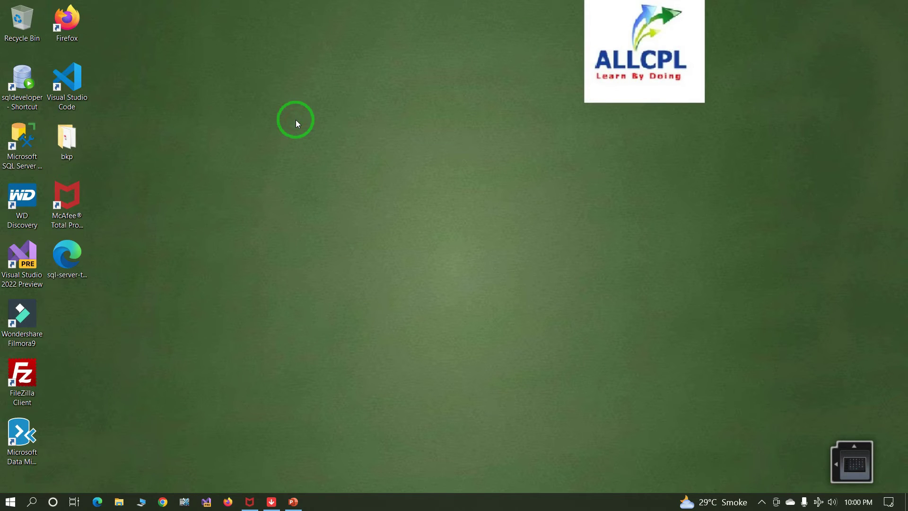
pyautogui.press('super')
pyautogui.write('confi')
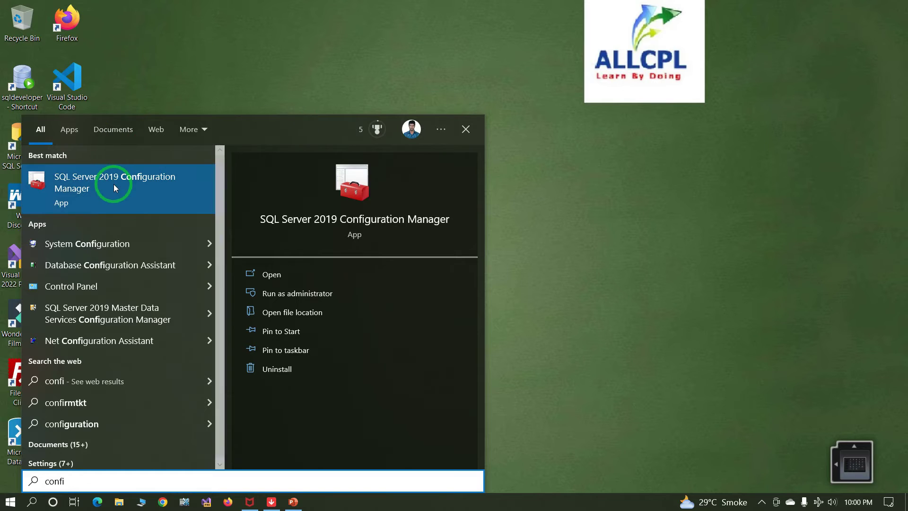
pyautogui.click(113, 184)
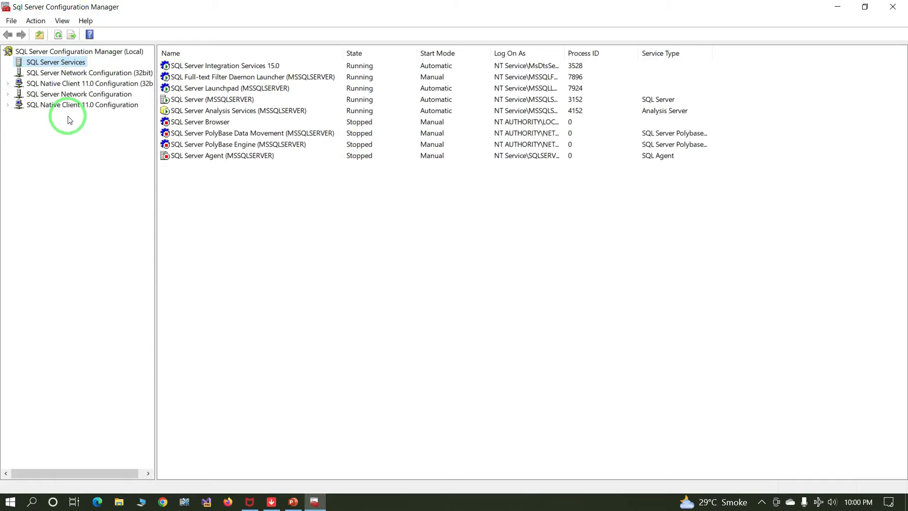
# Under SQL Server Network Configuration, expand Protocols for MSSQLSERVER and select TCP/IP
pyautogui.click(54, 95)
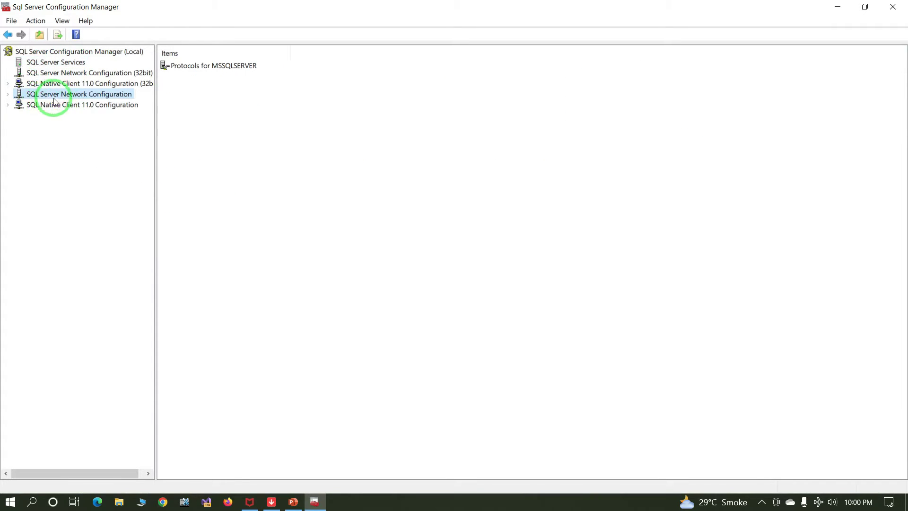
pyautogui.doubleClick(195, 65)
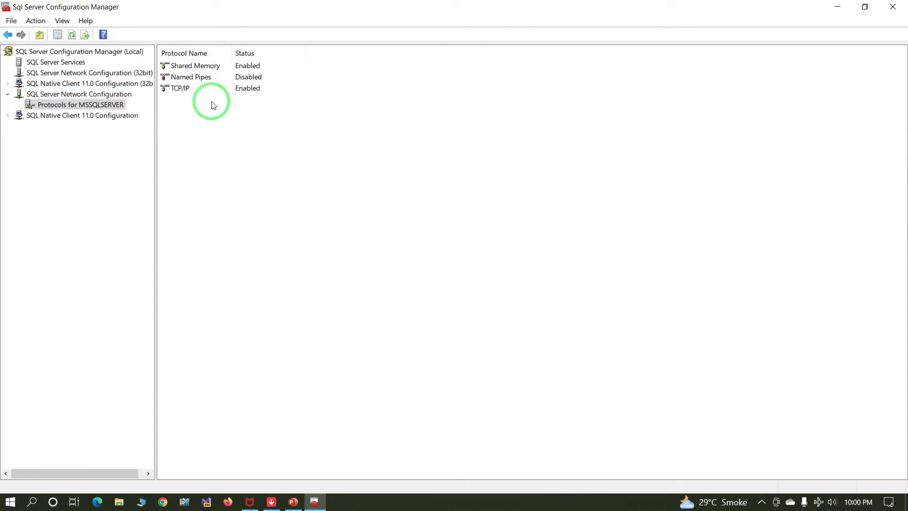
pyautogui.click(187, 91)
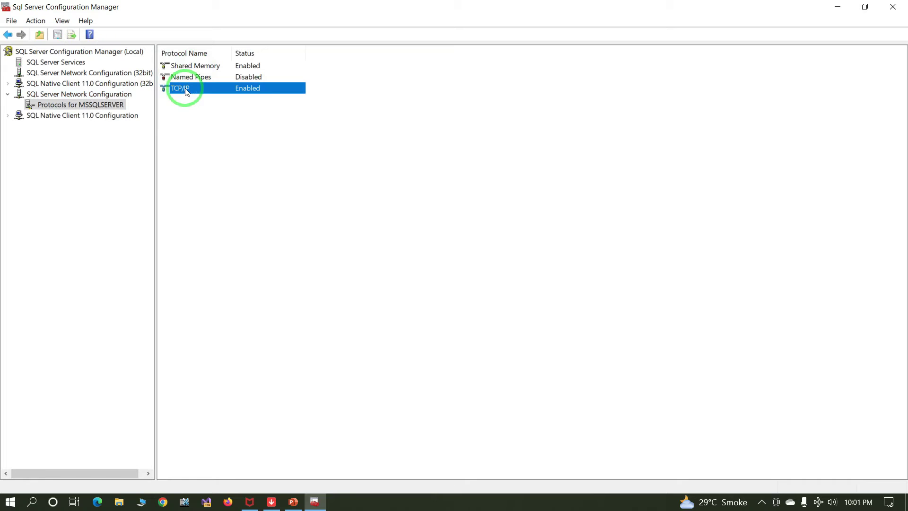
pyautogui.rightClick(186, 91)
# Verify the IPAll TCP Port is 1433 in TCP/IP Properties, closing without changes
pyautogui.click(218, 129)
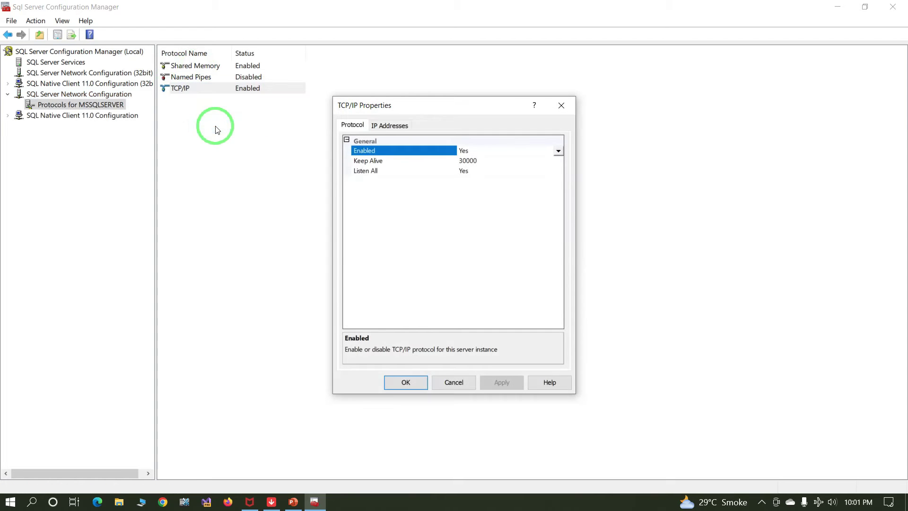
pyautogui.click(388, 126)
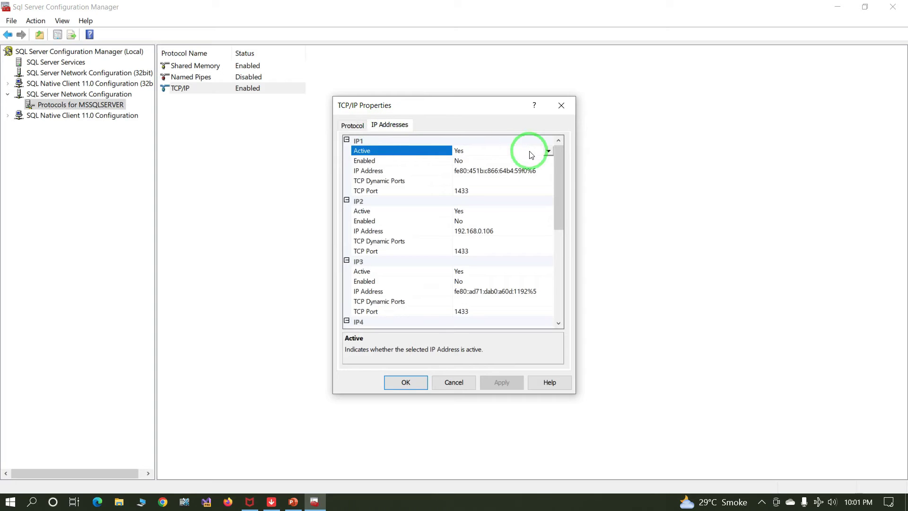
pyautogui.moveTo(558, 170); pyautogui.dragTo(561, 276)
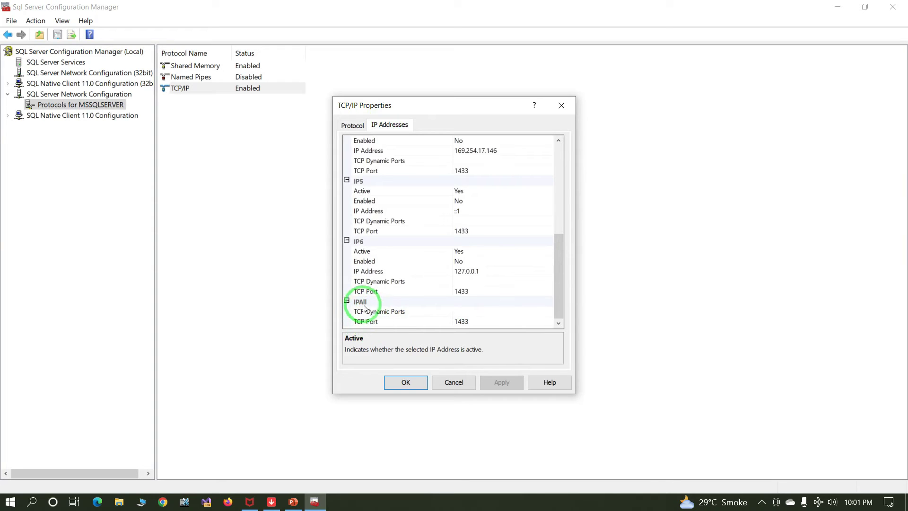
pyautogui.click(471, 324)
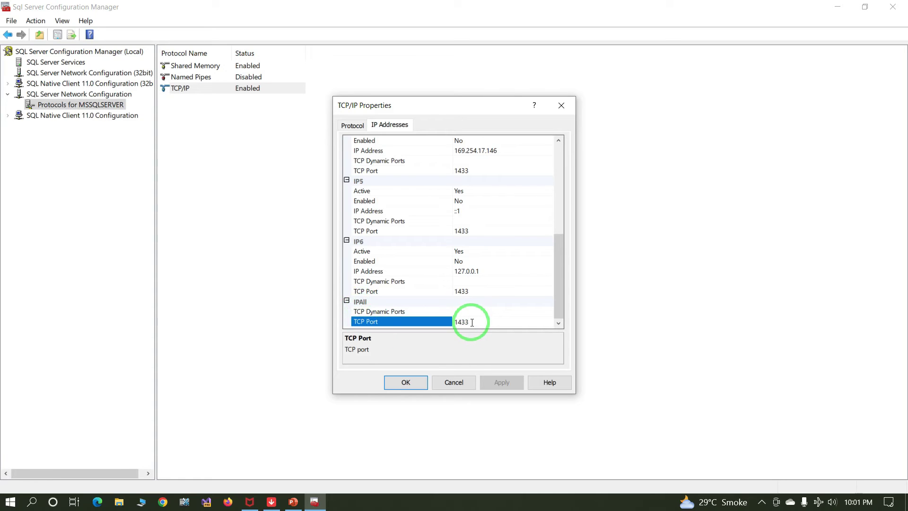
pyautogui.doubleClick(472, 322)
pyautogui.click(472, 322)
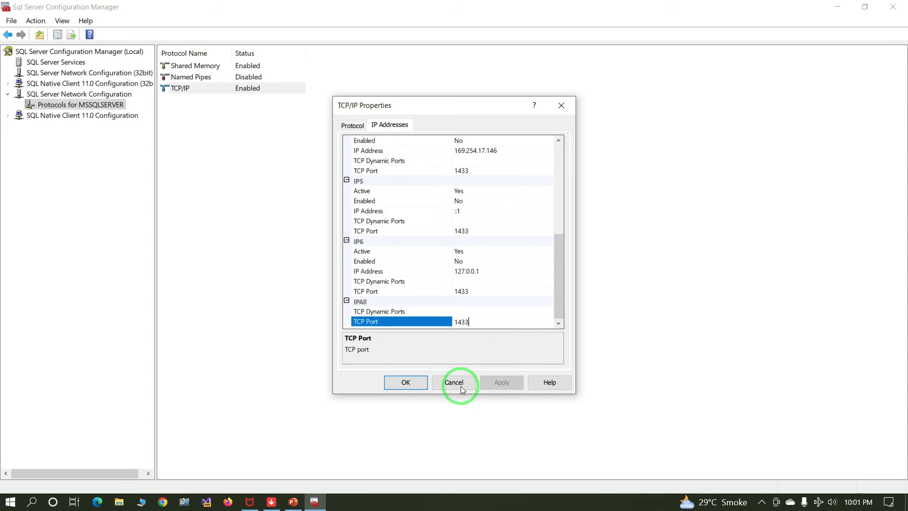
pyautogui.click(407, 382)
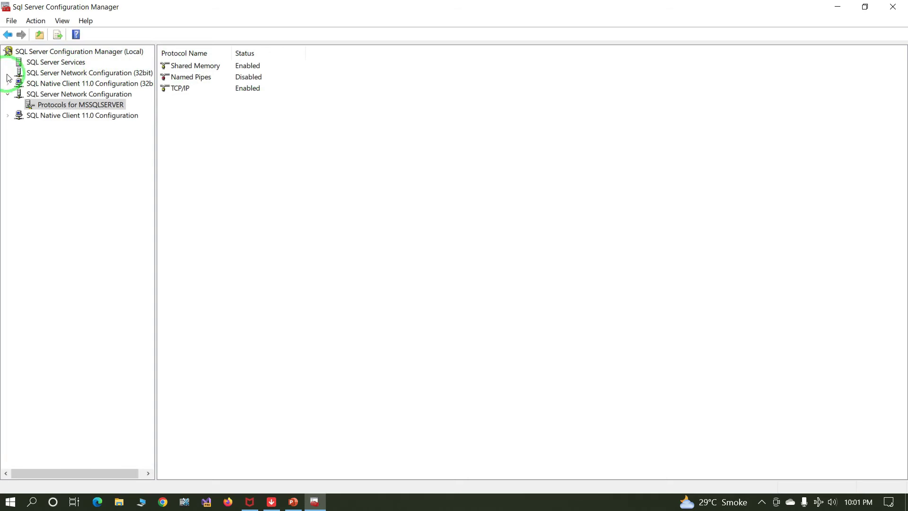
# Widen the Name column in SQL Server Services and verify MSSQLSERVER is running
pyautogui.click(48, 64)
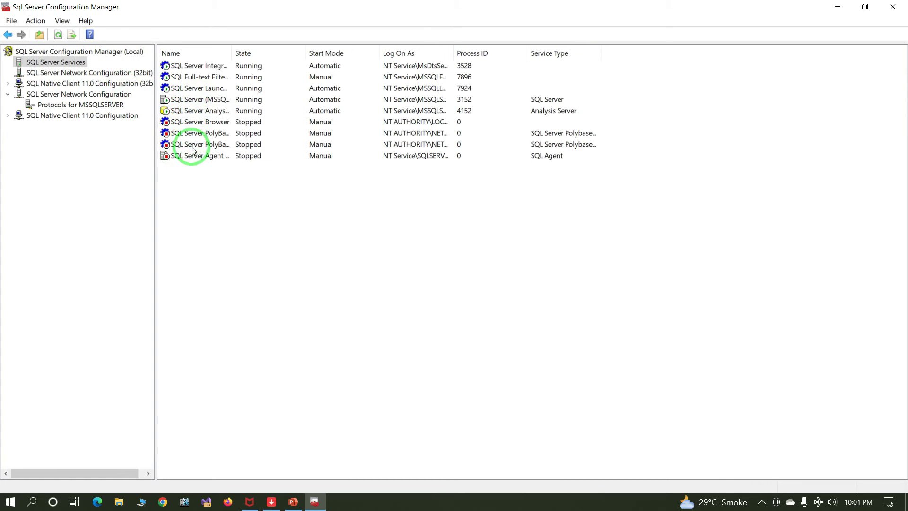
pyautogui.click(202, 100)
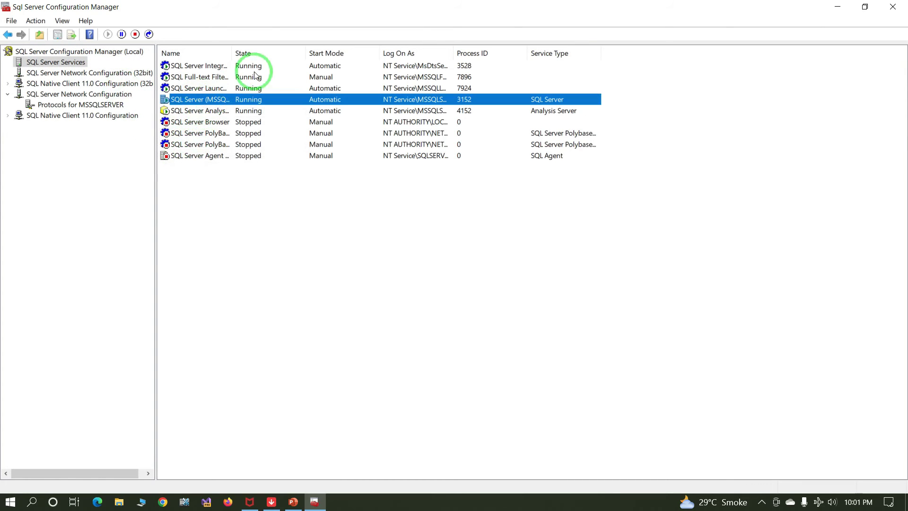
pyautogui.doubleClick(235, 53)
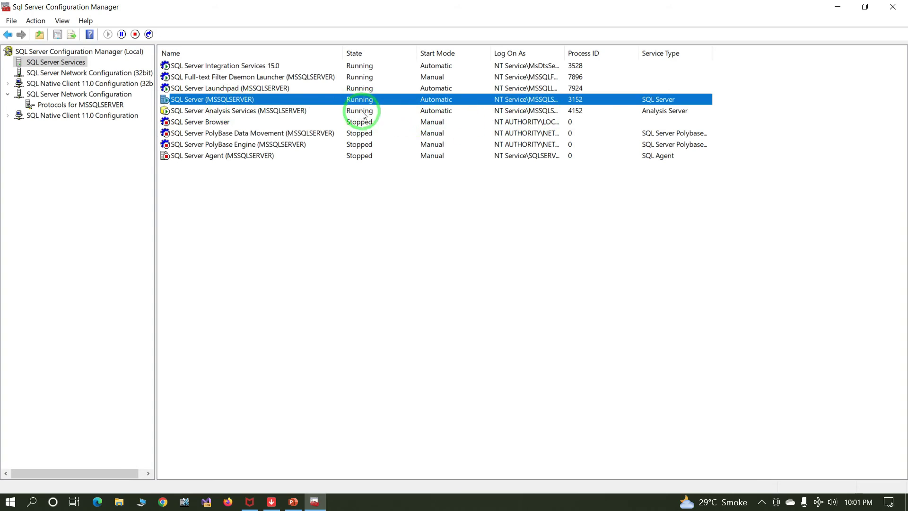
pyautogui.rightClick(295, 101)
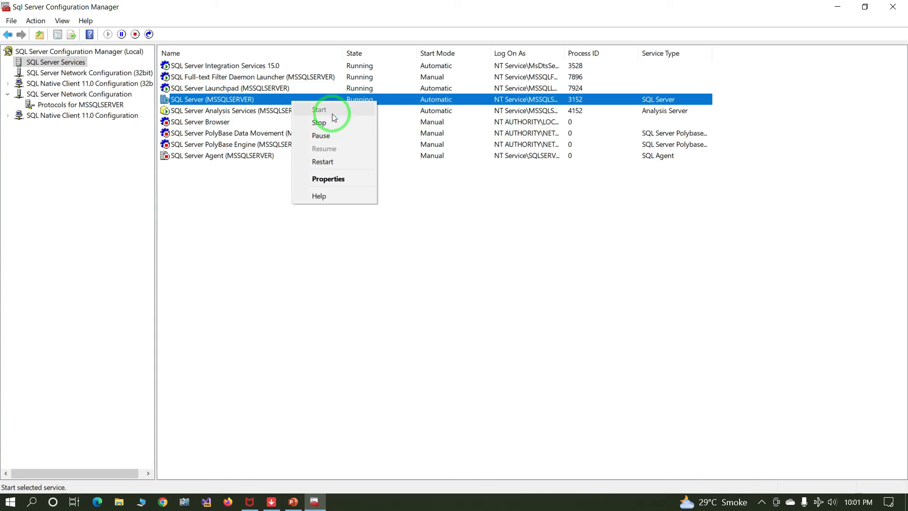
pyautogui.click(387, 135)
# Close Configuration Manager and launch SQL Server Management Studio from a 'sql' Start search
pyautogui.click(893, 7)
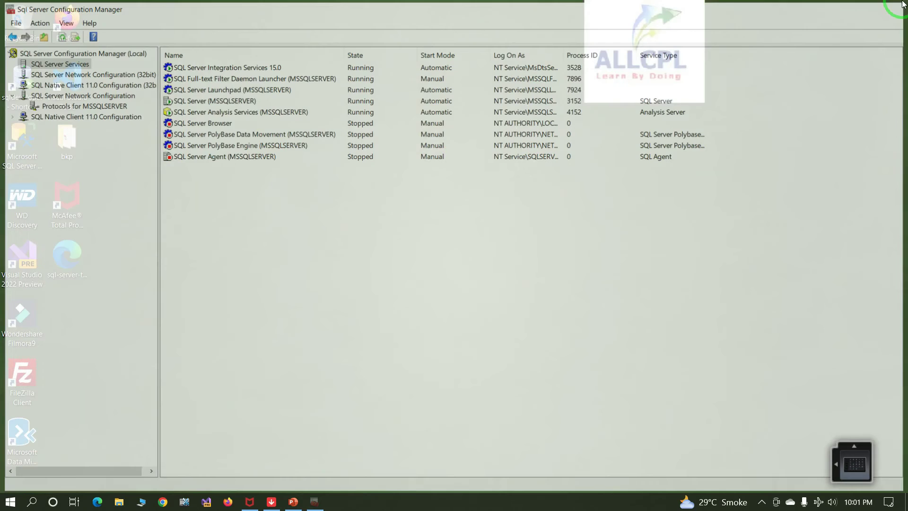
pyautogui.press('super')
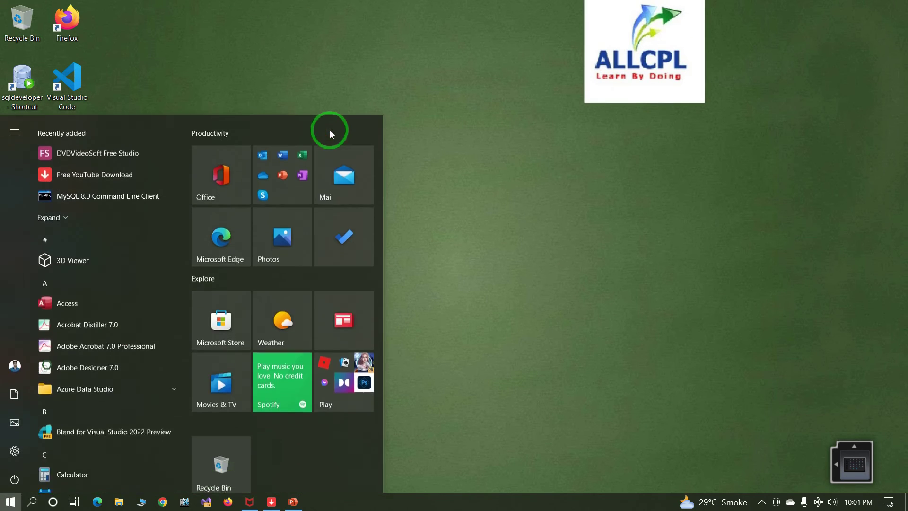
pyautogui.write('sql')
pyautogui.press('Return')
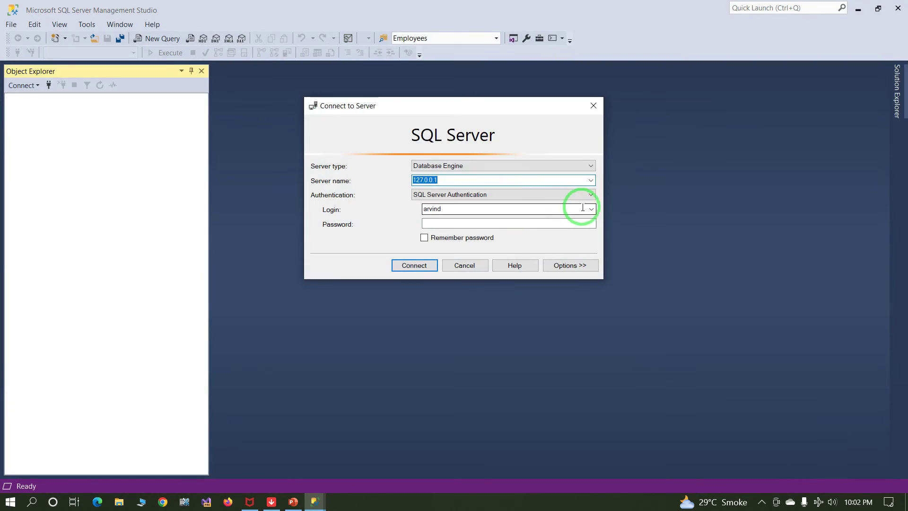
# Connect to server 127.0.0.1 with the sa login
pyautogui.click(590, 209)
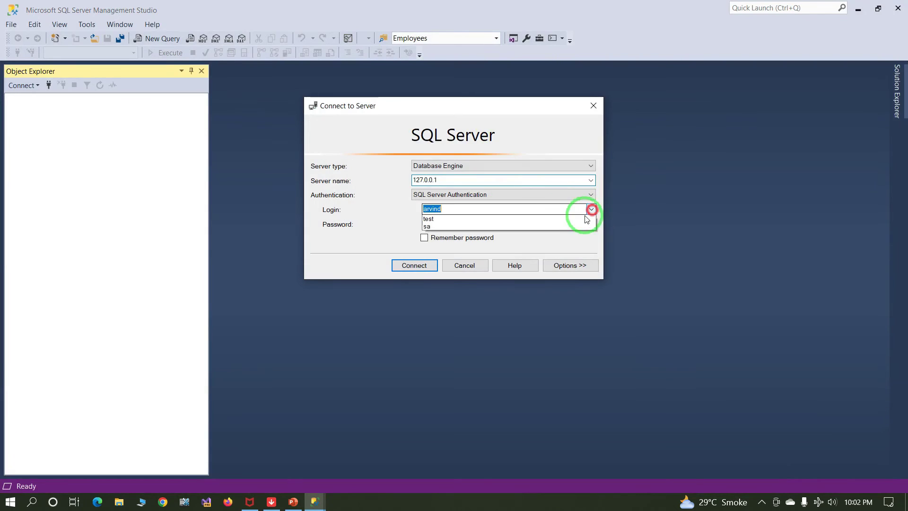
pyautogui.click(531, 234)
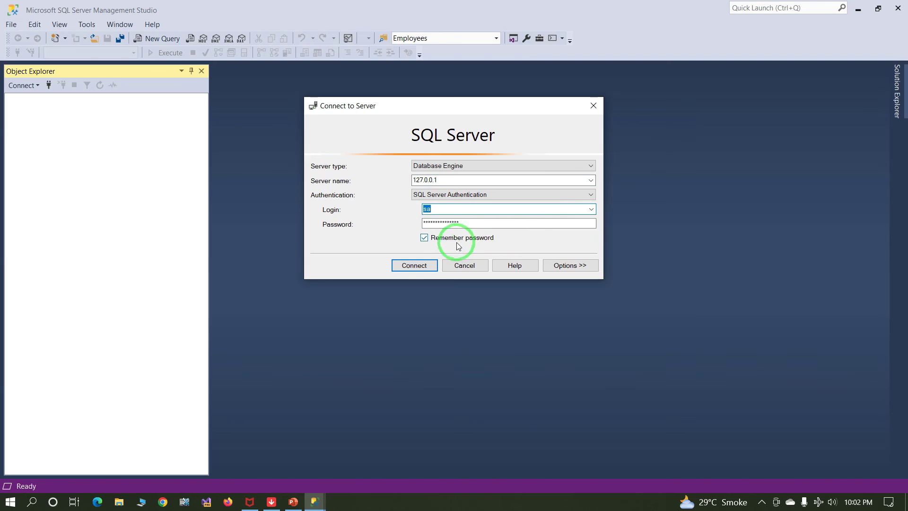
pyautogui.click(415, 266)
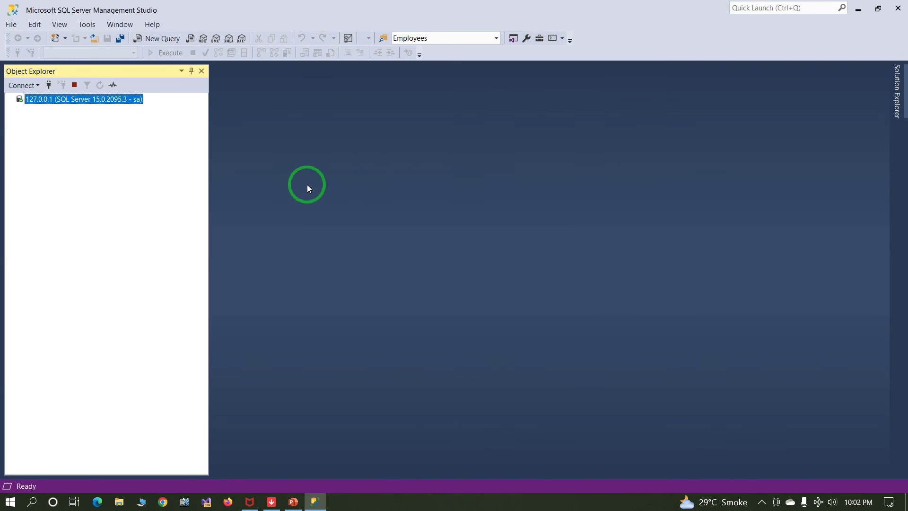